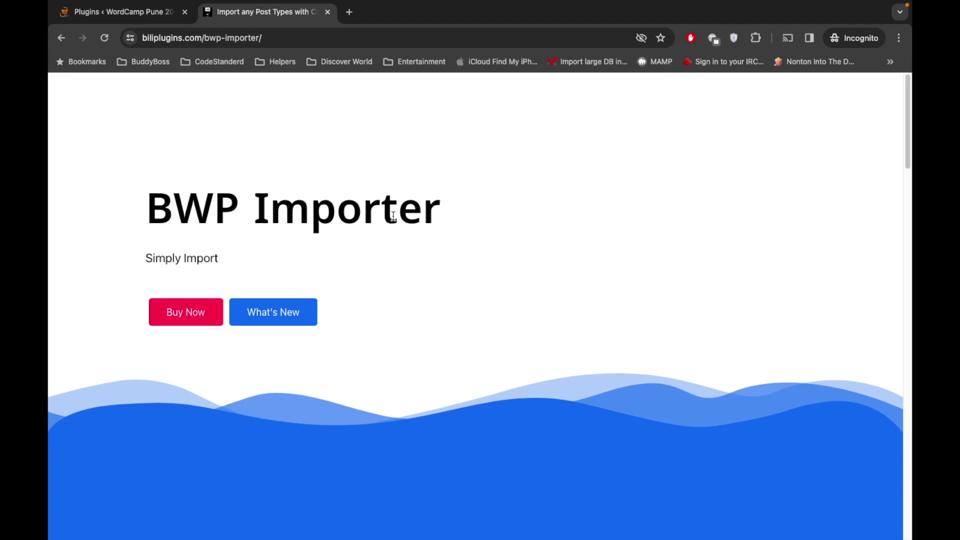
# - Look over the BWP Importer product page, including its Features section with CSV import, ACF field data and sample data
pyautogui.scroll(-6, 393, 216)
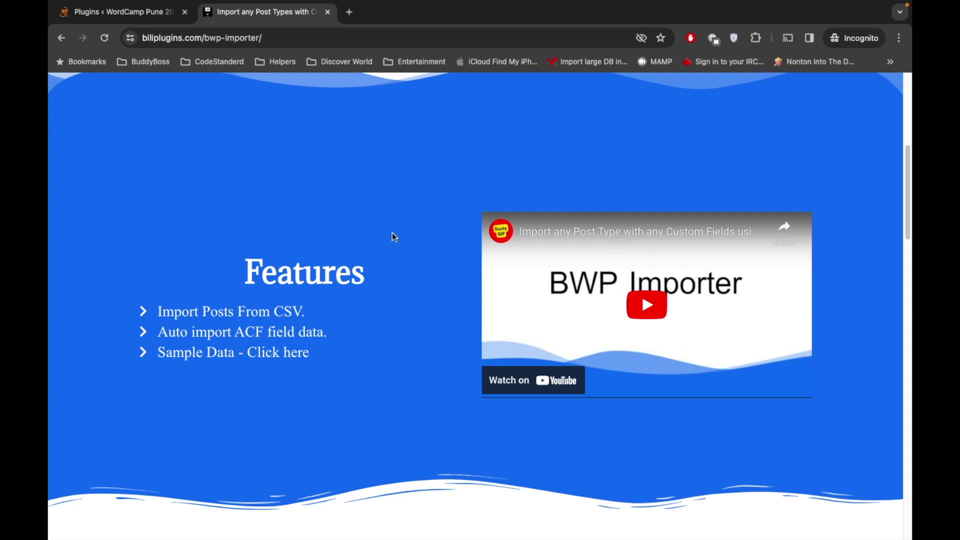
pyautogui.scroll(2, 394, 235)
pyautogui.scroll(3, 392, 235)
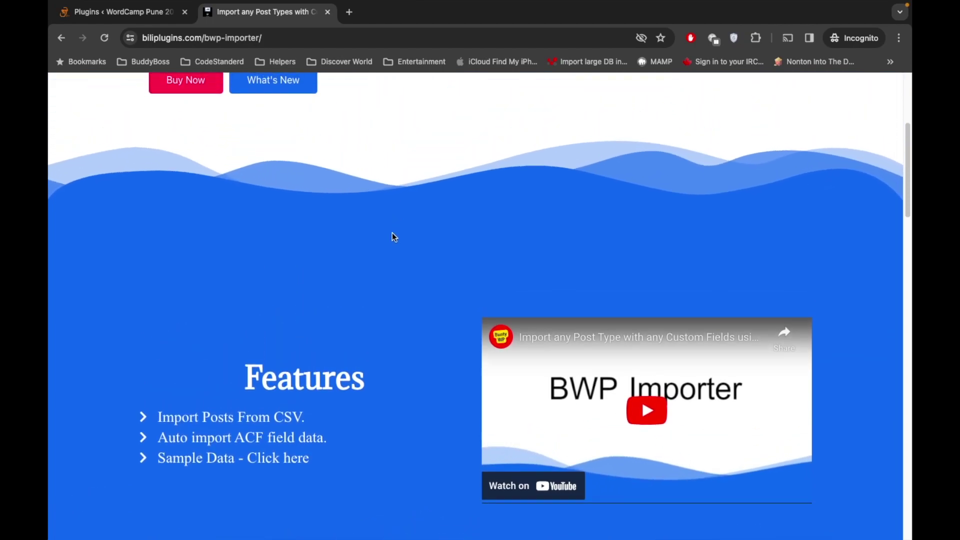
pyautogui.scroll(3, 392, 236)
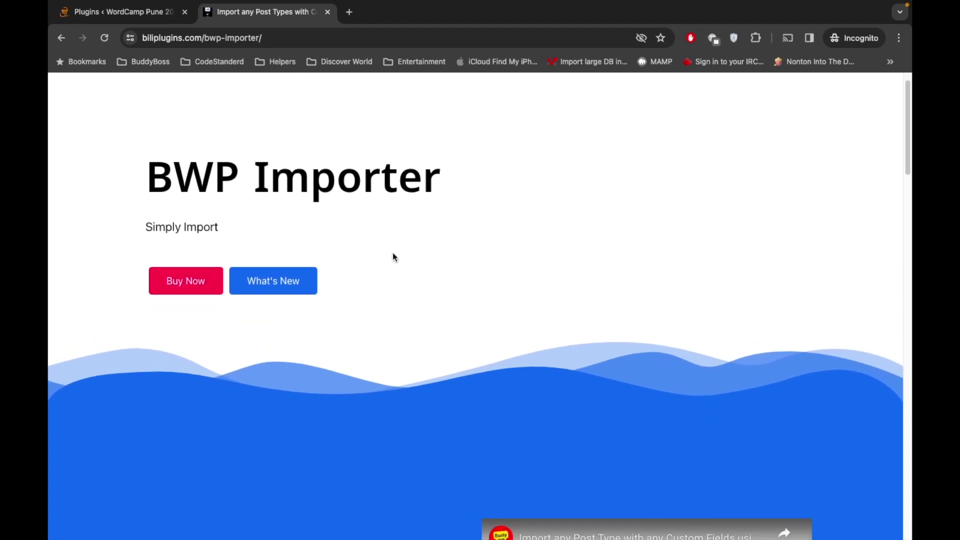
pyautogui.scroll(-4, 417, 237)
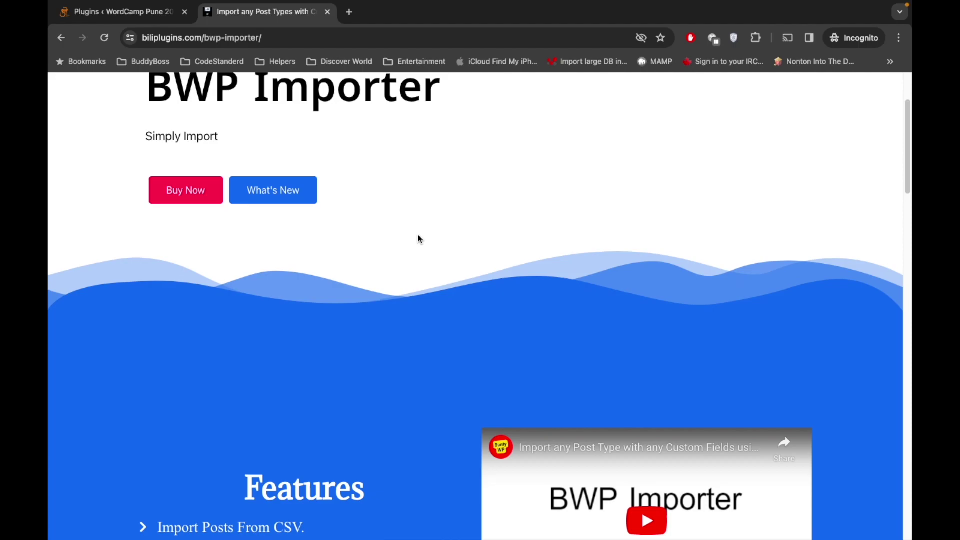
pyautogui.scroll(-2, 418, 235)
pyautogui.scroll(-2, 303, 178)
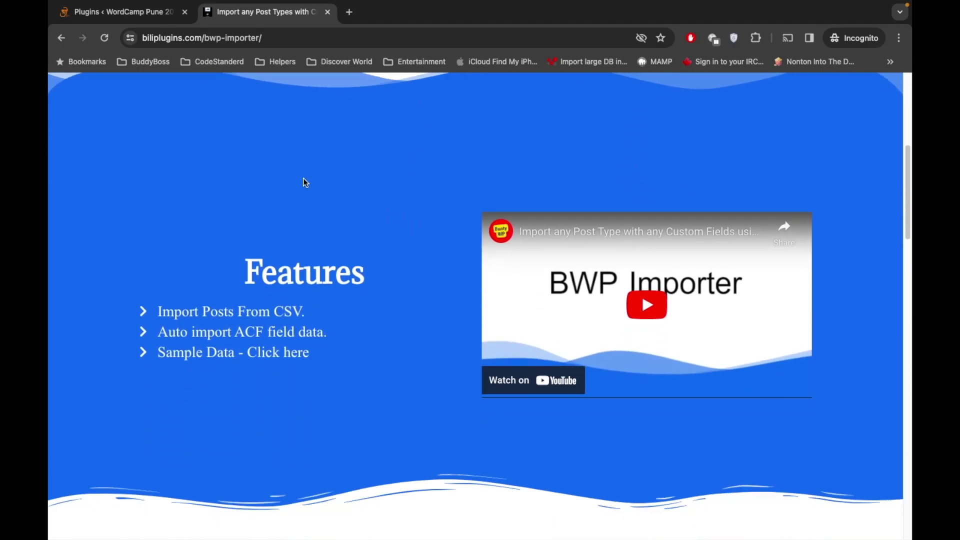
pyautogui.scroll(7, 303, 178)
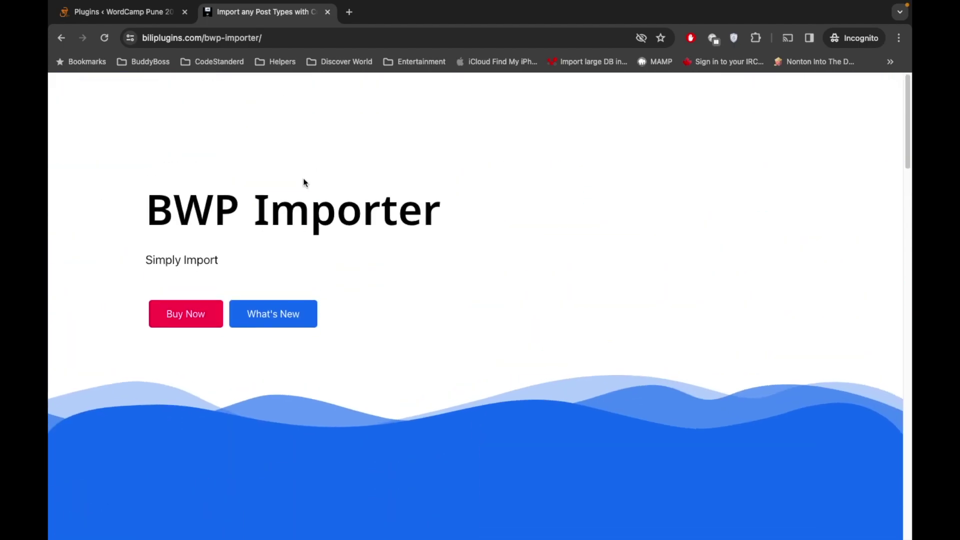
# - View the BWP Importer changelog, highlight the new feature "Import Featured Image" under 1.1.0, and close the changelog
pyautogui.click(275, 311)
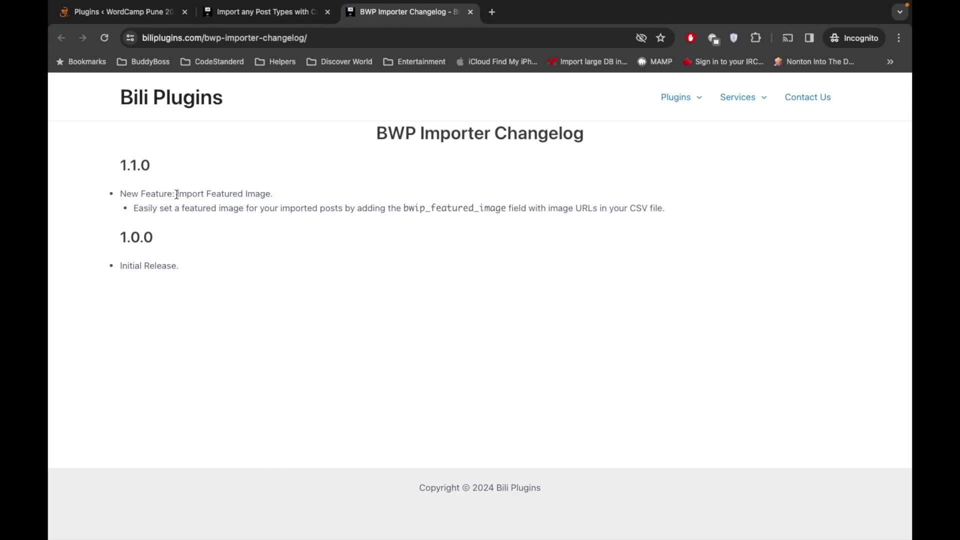
pyautogui.moveTo(177, 194); pyautogui.dragTo(270, 194)
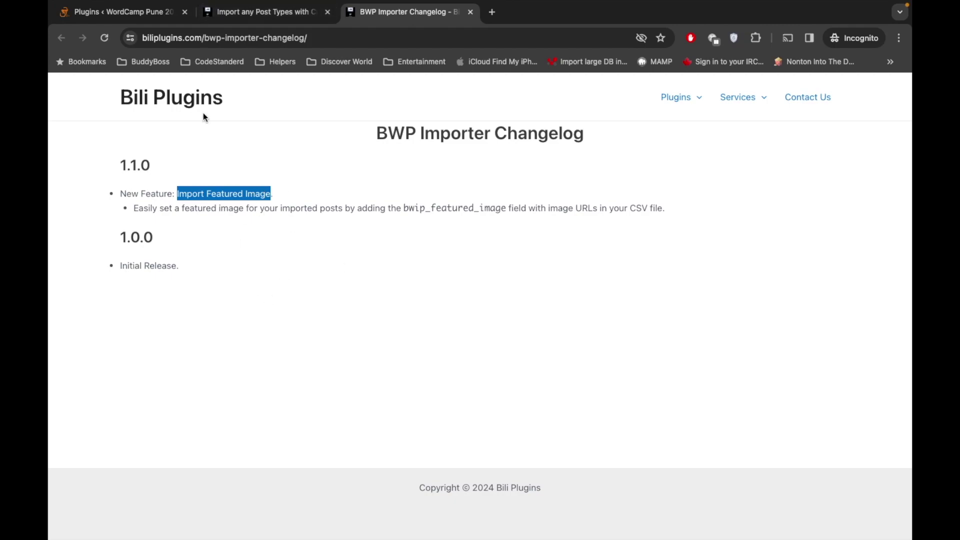
pyautogui.click(470, 13)
# - Open the CSV template page through the Sample Data link in the Features section and highlight the whole parameter list
pyautogui.scroll(-3, 187, 189)
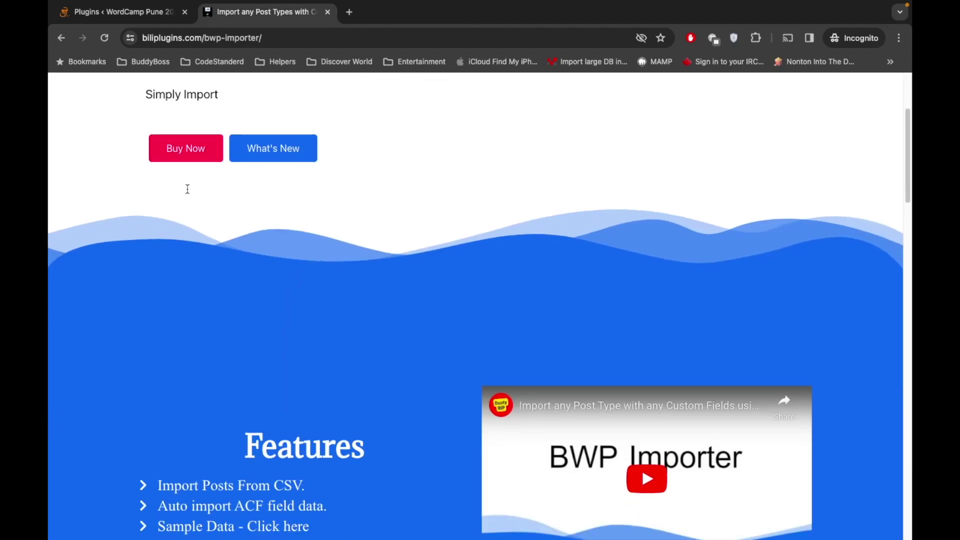
pyautogui.scroll(-3, 188, 189)
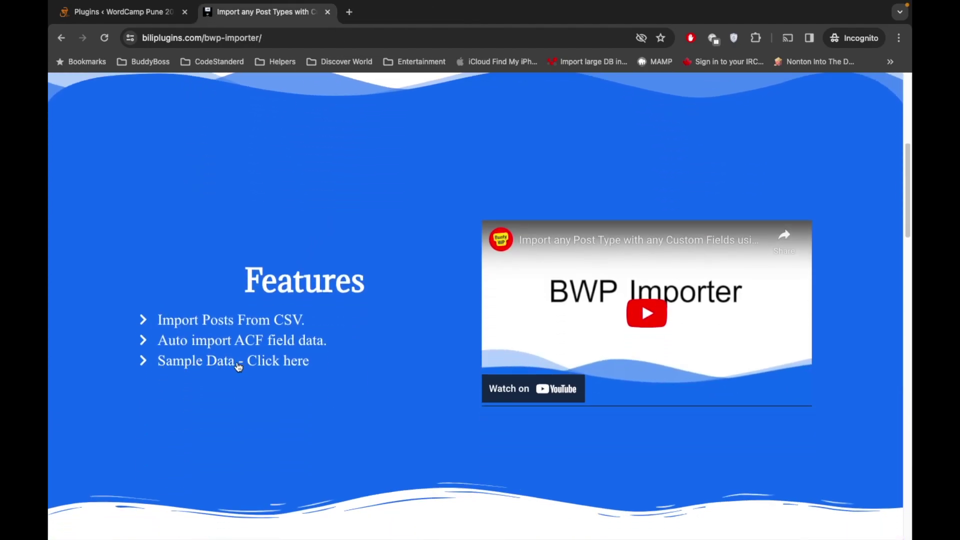
pyautogui.click(266, 361)
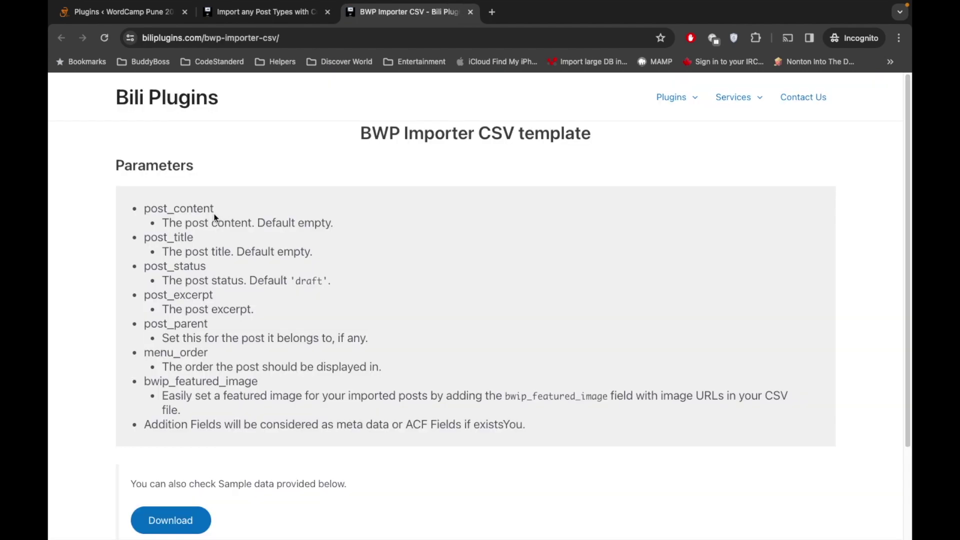
pyautogui.moveTo(128, 210); pyautogui.dragTo(541, 440)
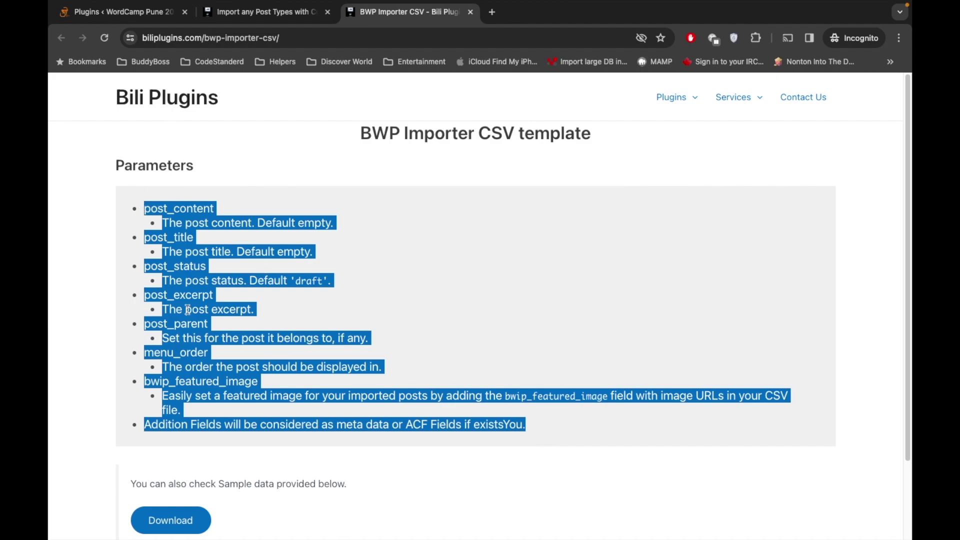
pyautogui.scroll(-3, 231, 278)
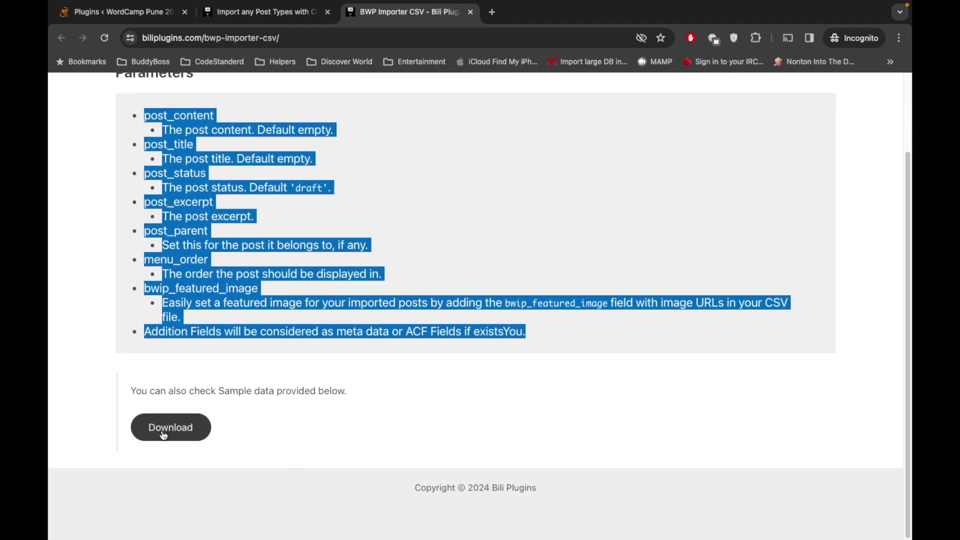
# - Open the Sample-Data spreadsheet from the template page and examine its rows, selecting the bwip_featured_image column
pyautogui.click(167, 427)
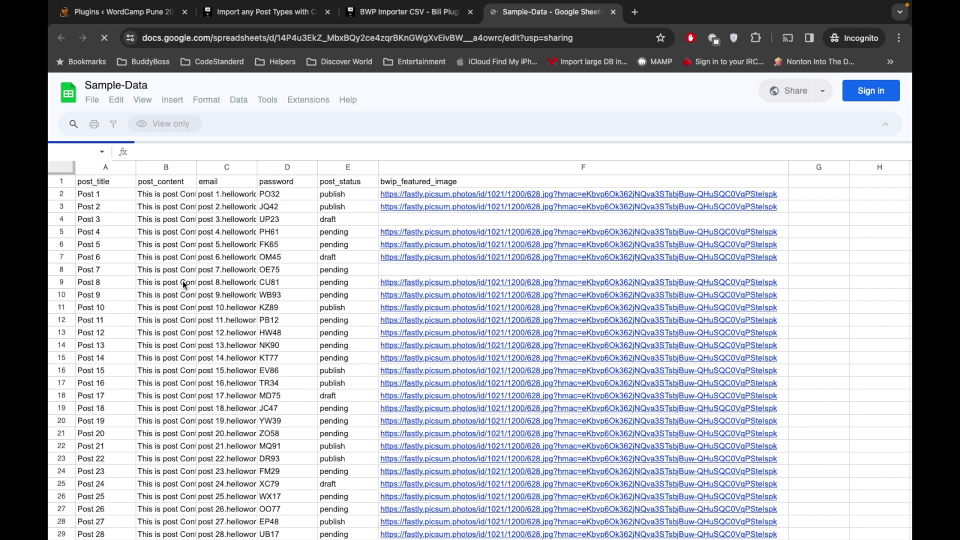
pyautogui.scroll(-10, 244, 292)
pyautogui.scroll(7, 245, 292)
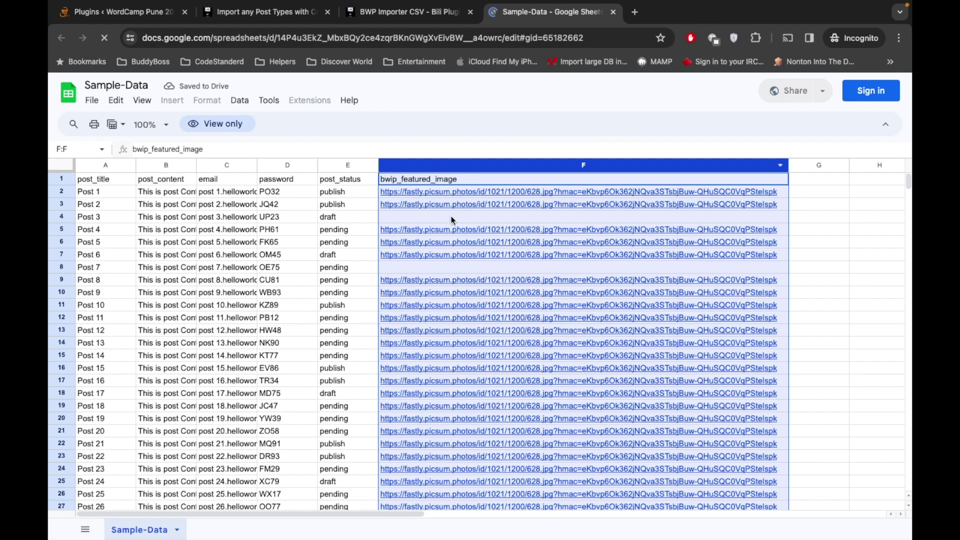
pyautogui.scroll(-3, 451, 219)
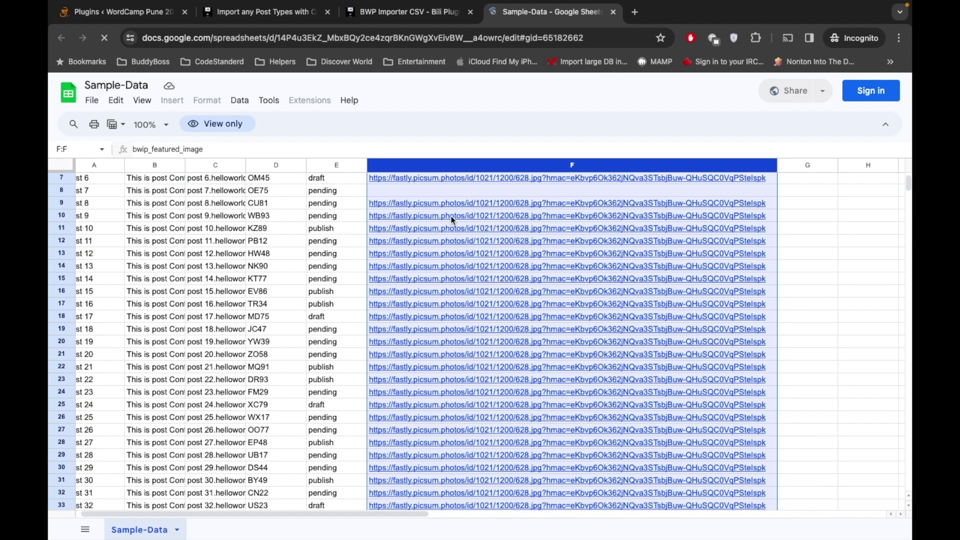
pyautogui.scroll(-3, 451, 216)
pyautogui.hscroll(-1, 451, 218)
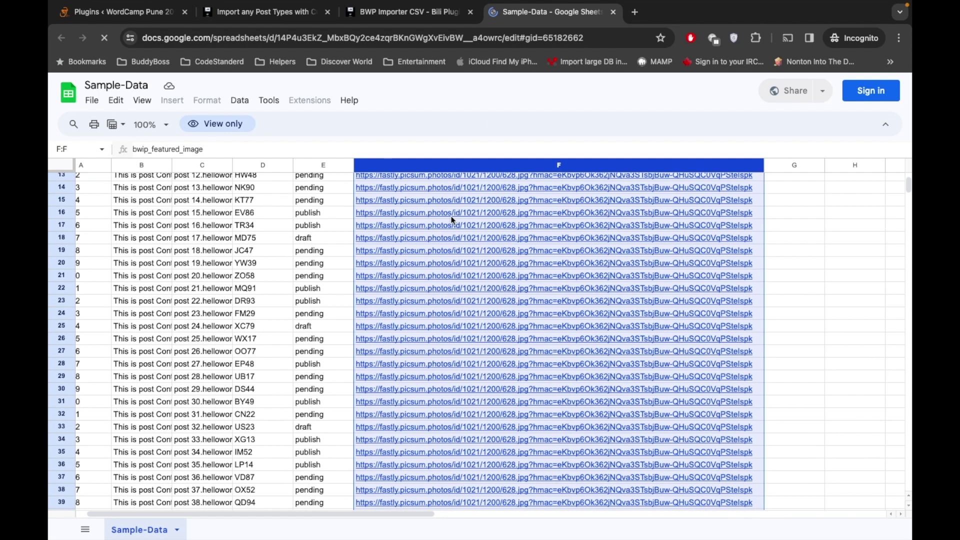
pyautogui.scroll(4, 452, 218)
pyautogui.scroll(2, 451, 220)
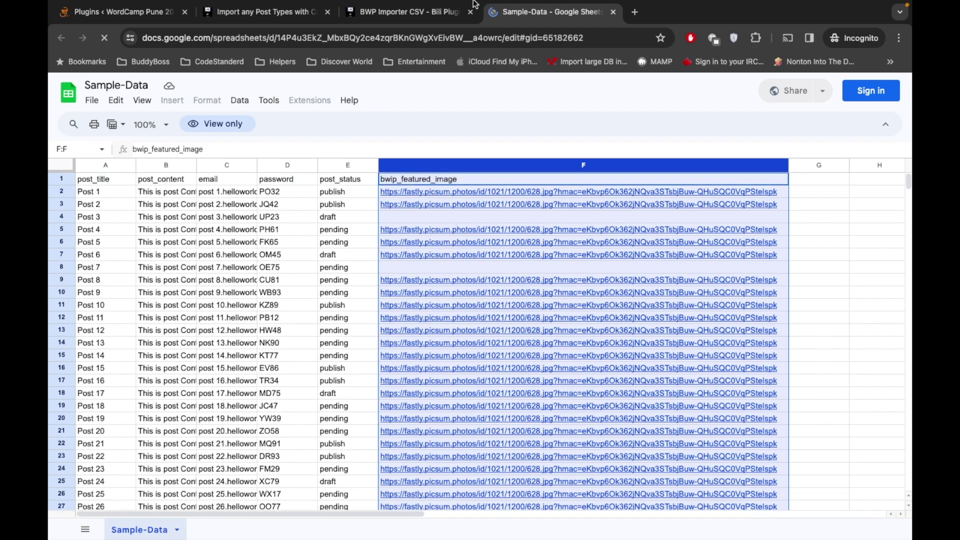
# - Reload the Sample-Data spreadsheet and download it as comma-separated values (.csv) into the Downloads folder
pyautogui.click(91, 101)
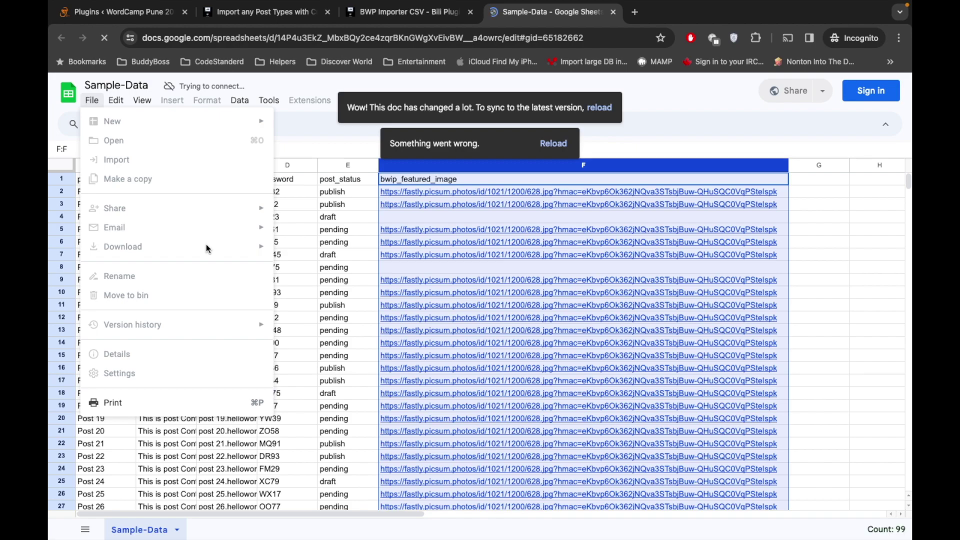
pyautogui.click(598, 108)
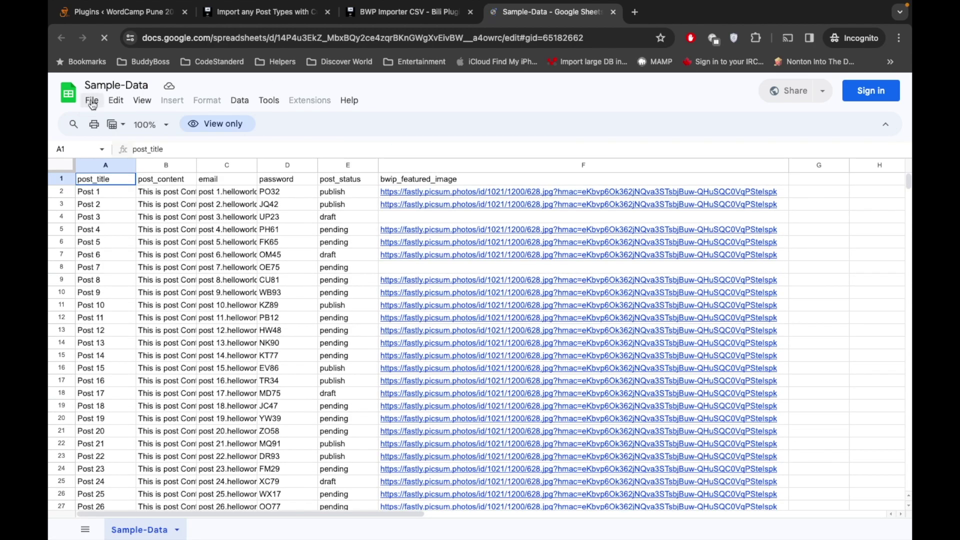
pyautogui.click(92, 102)
pyautogui.moveTo(144, 250)
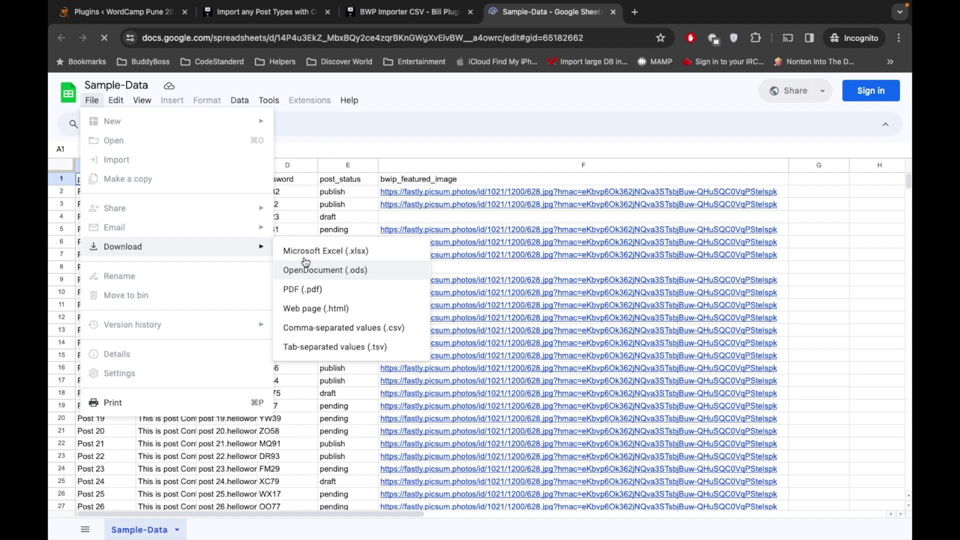
pyautogui.click(301, 329)
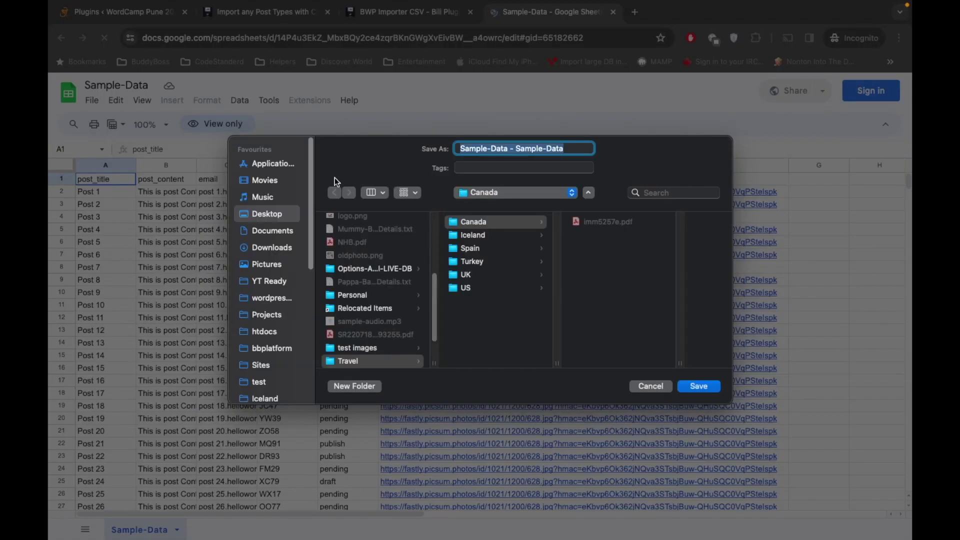
pyautogui.click(267, 247)
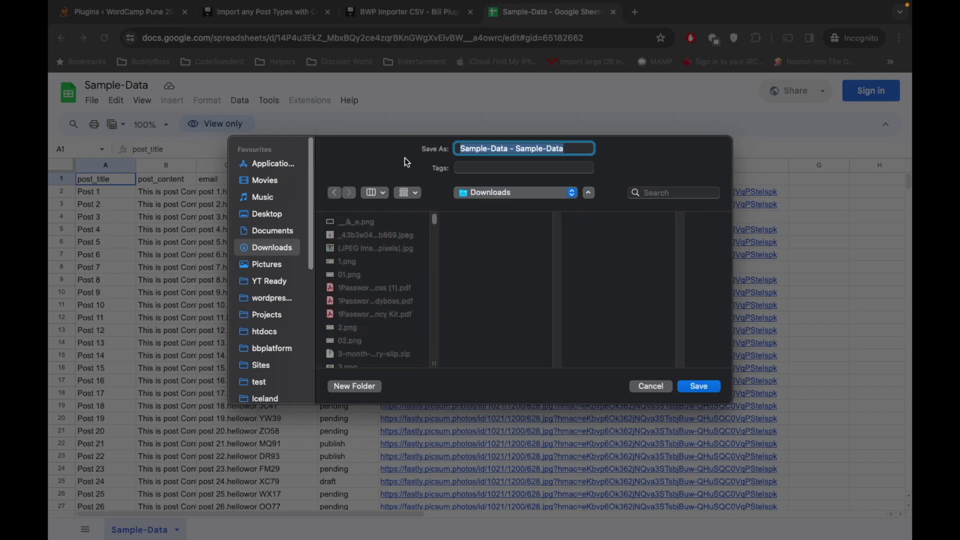
pyautogui.click(708, 388)
pyautogui.click(517, 332)
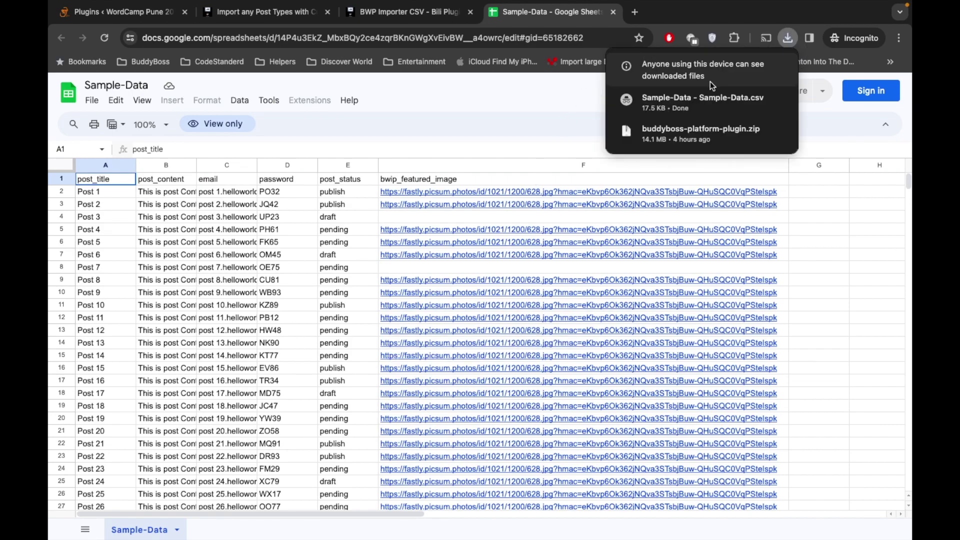
# - Close the Sample-Data spreadsheet and clear the text selection on the CSV template page
pyautogui.click(614, 13)
pyautogui.click(614, 13)
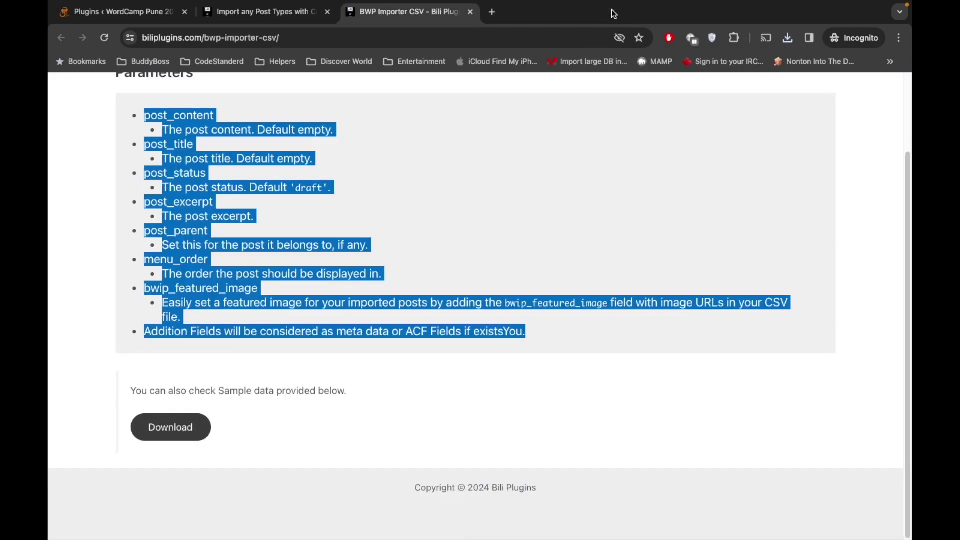
pyautogui.click(498, 241)
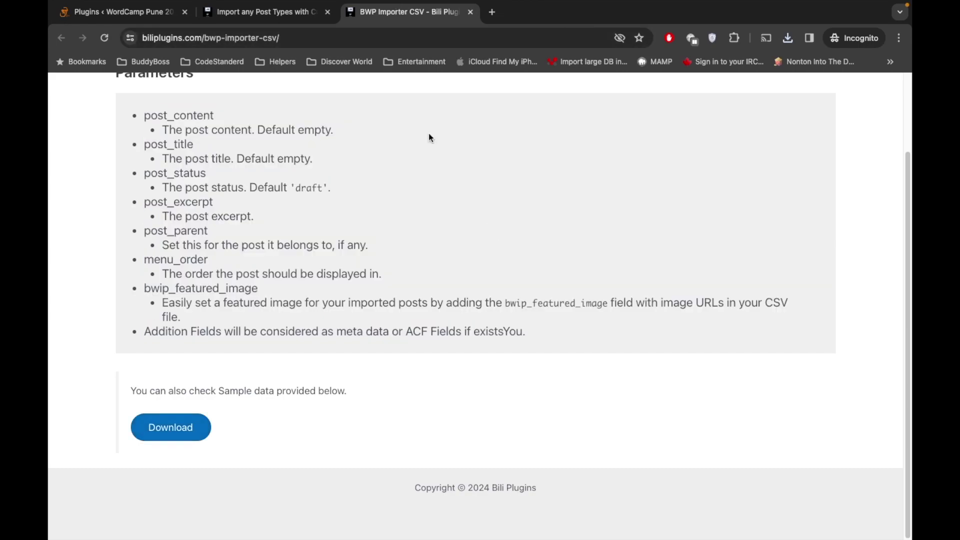
# - Switch to the WordPress admin, highlight BWP Importer among the active plugins, and open the BWP Importer page
pyautogui.click(155, 20)
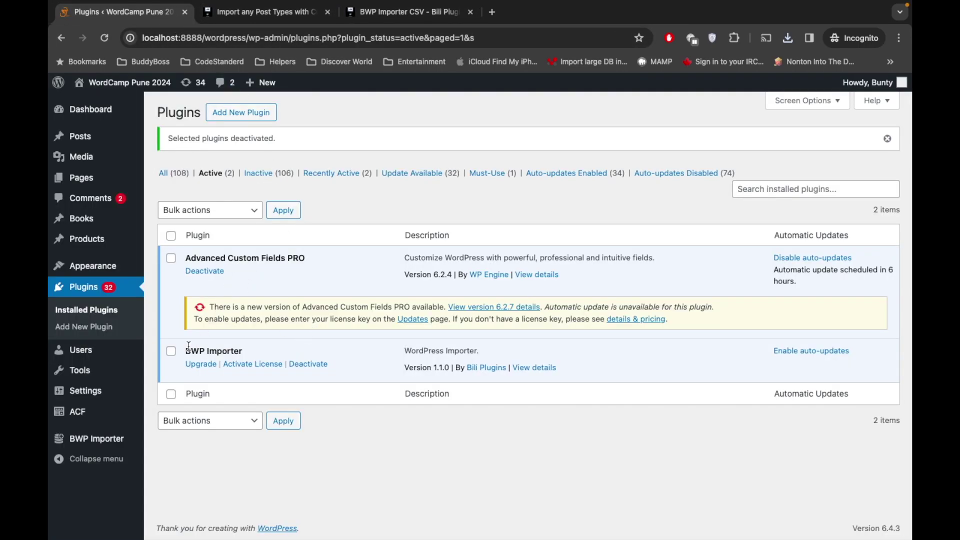
pyautogui.moveTo(185, 351); pyautogui.dragTo(243, 352)
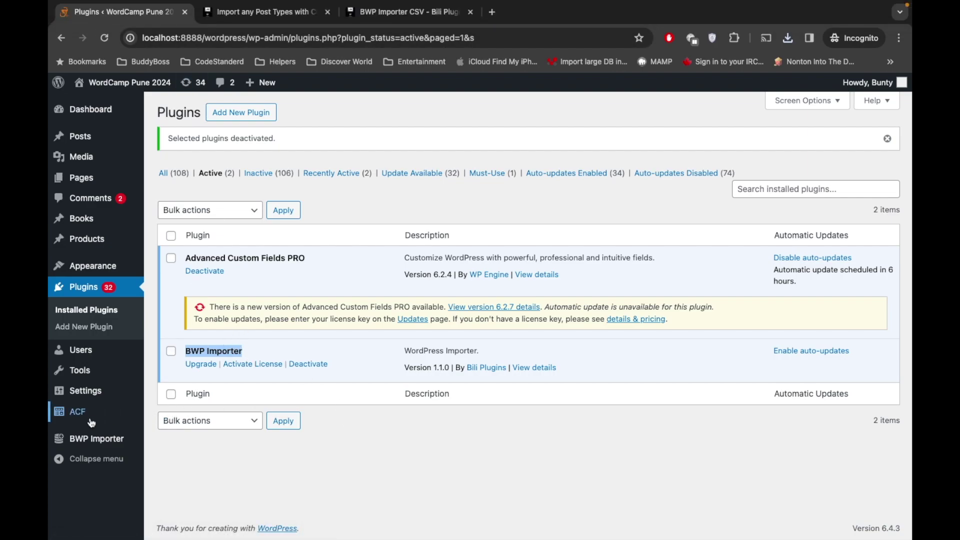
pyautogui.moveTo(87, 438)
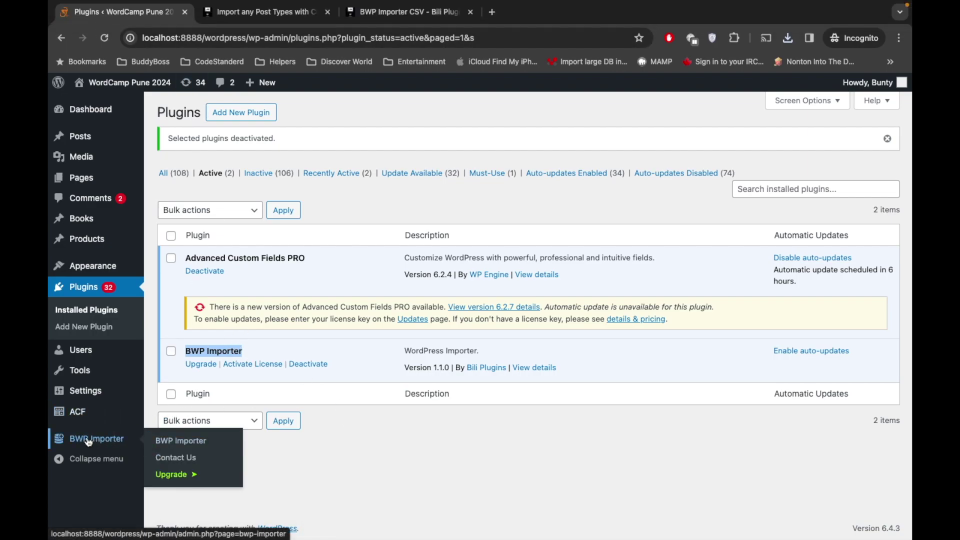
pyautogui.click(168, 445)
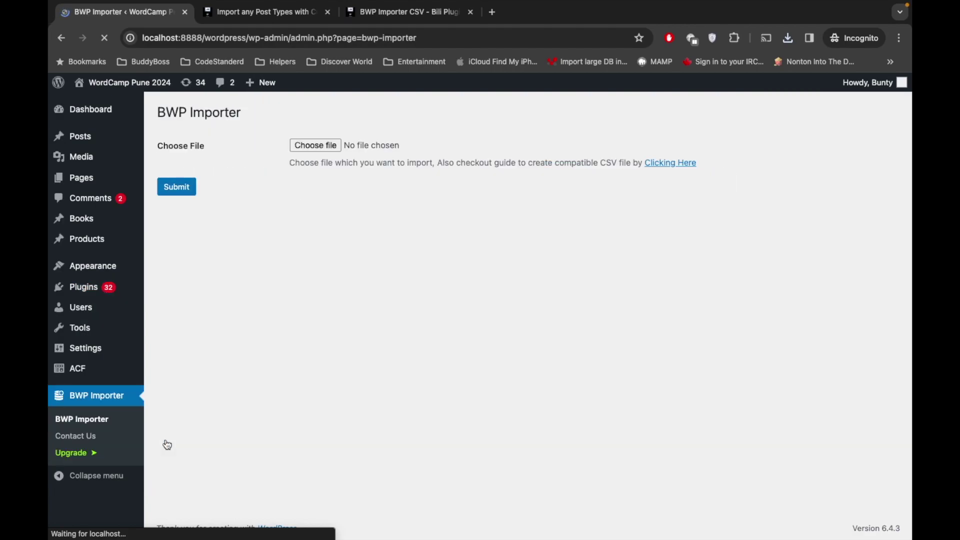
# - Choose "Sample-Data - Sample-Data.csv" from Downloads as the import file and submit it
pyautogui.click(316, 145)
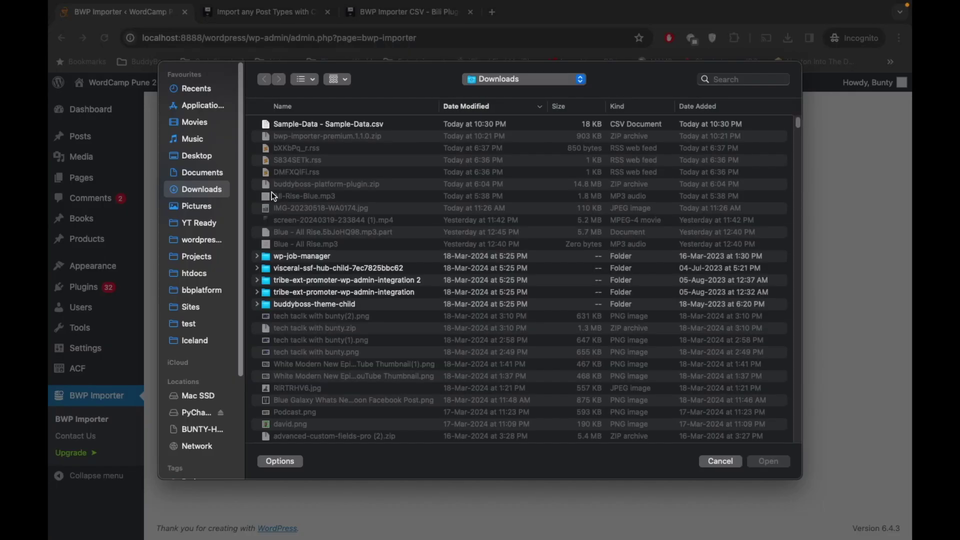
pyautogui.click(308, 120)
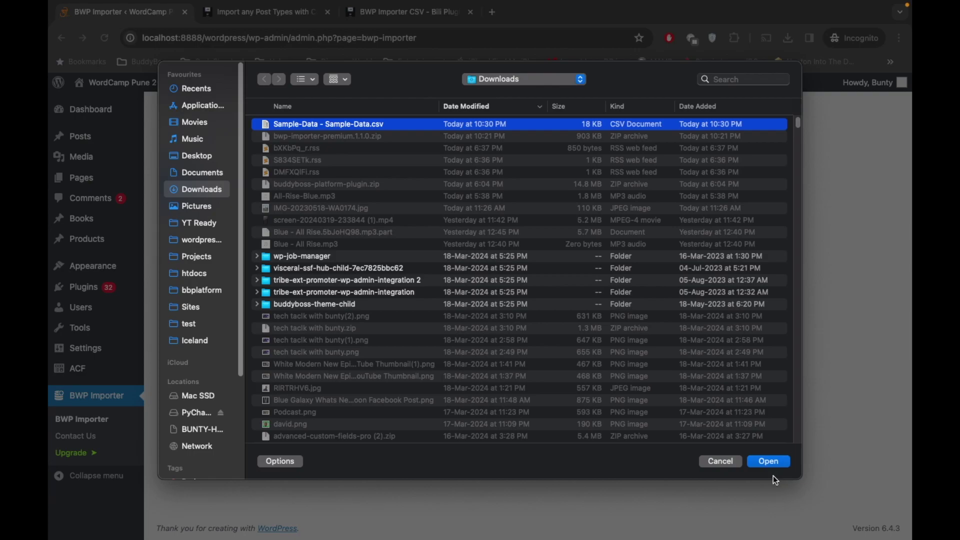
pyautogui.click(772, 462)
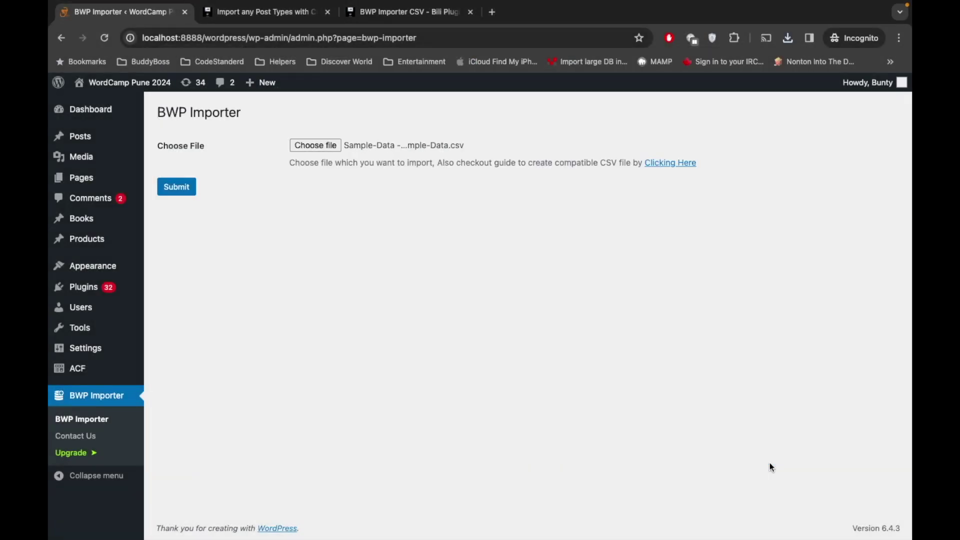
pyautogui.click(177, 193)
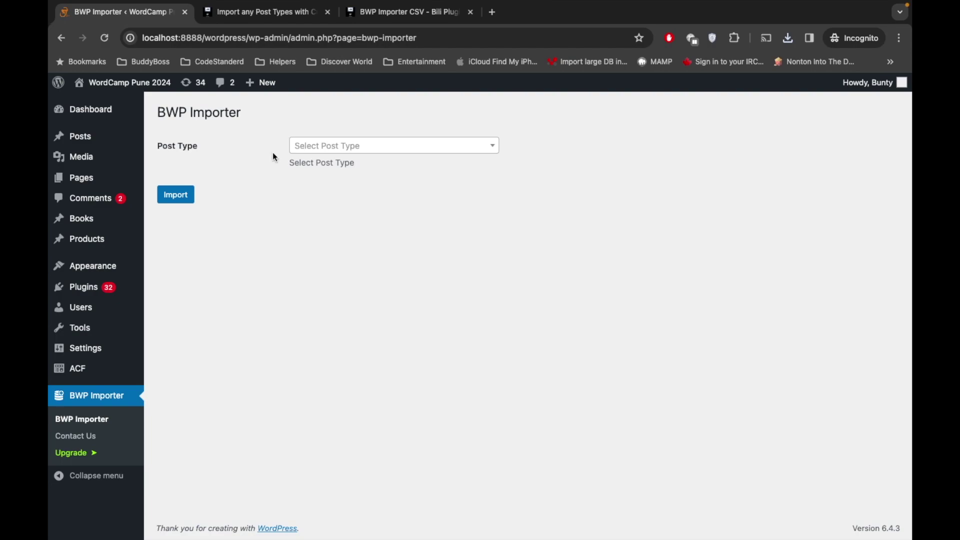
# - Check the post types available for the import, and open the Books list in a separate browser tab to review its entries
pyautogui.click(350, 152)
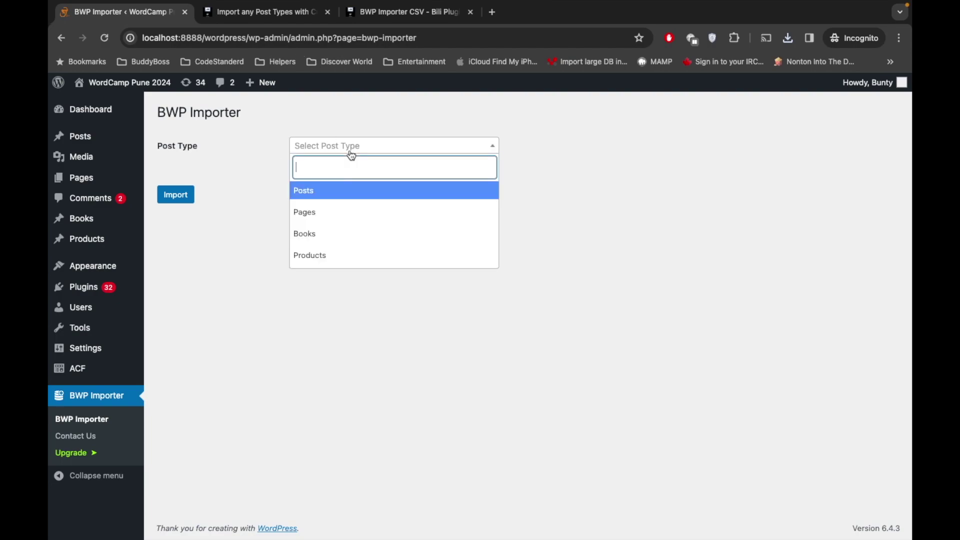
pyautogui.click(245, 158)
pyautogui.moveTo(82, 220)
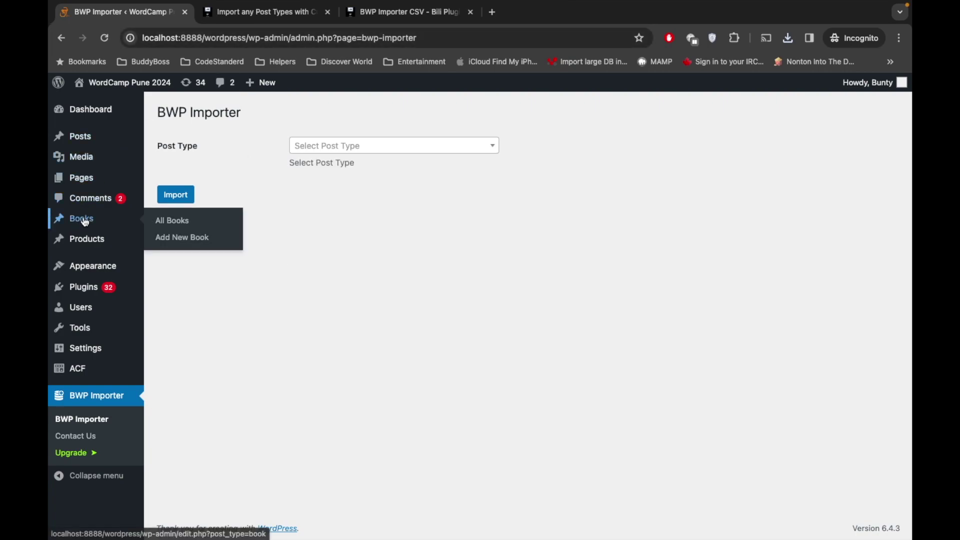
pyautogui.middleClick(85, 222)
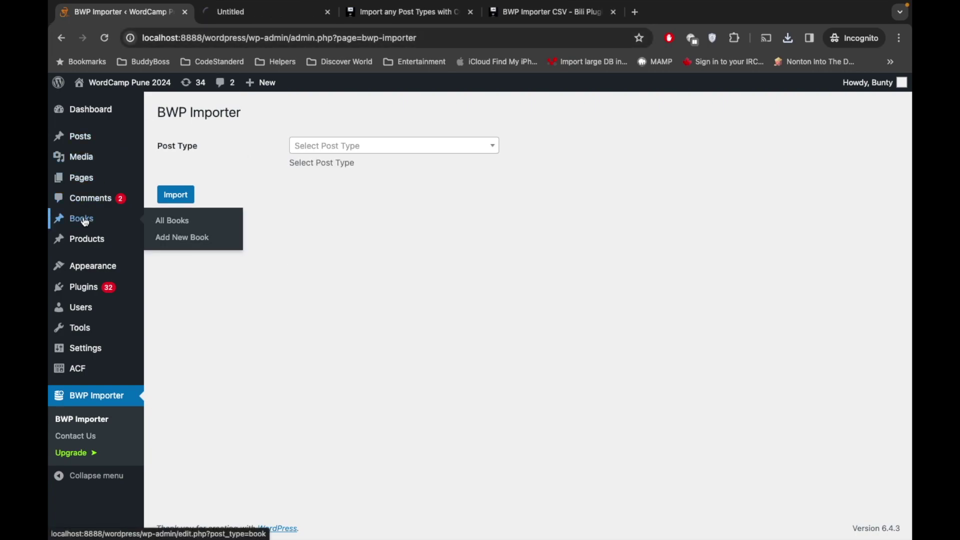
pyautogui.click(282, 13)
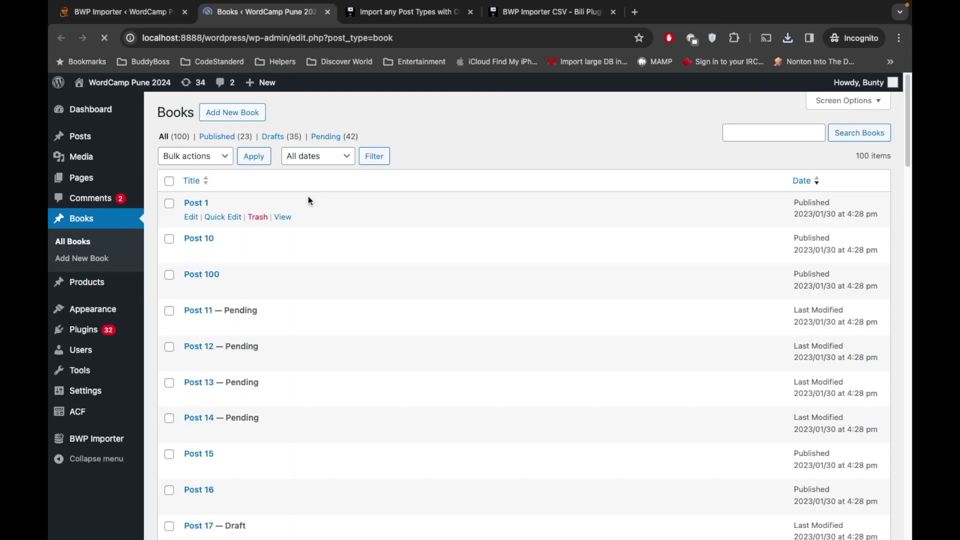
pyautogui.scroll(-3, 247, 306)
pyautogui.scroll(-8, 247, 306)
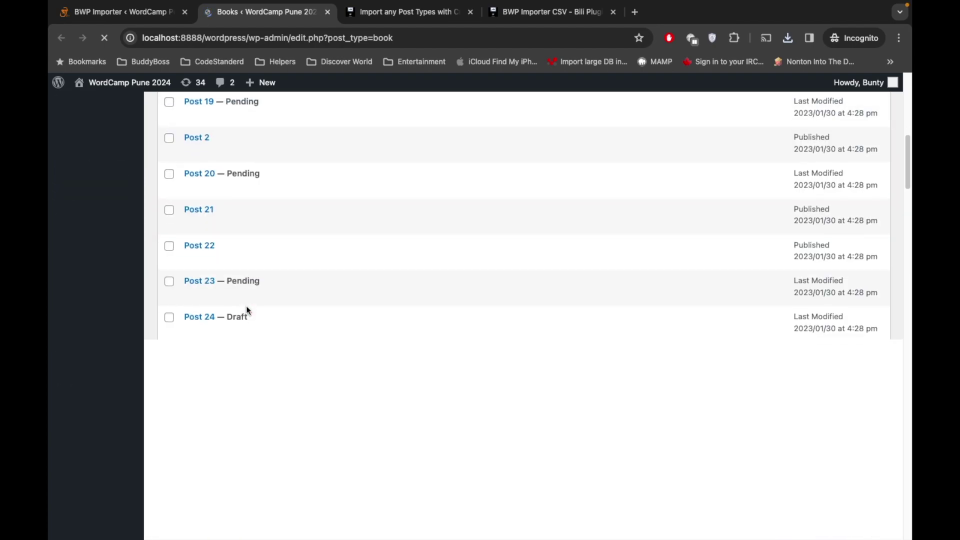
pyautogui.scroll(10, 246, 305)
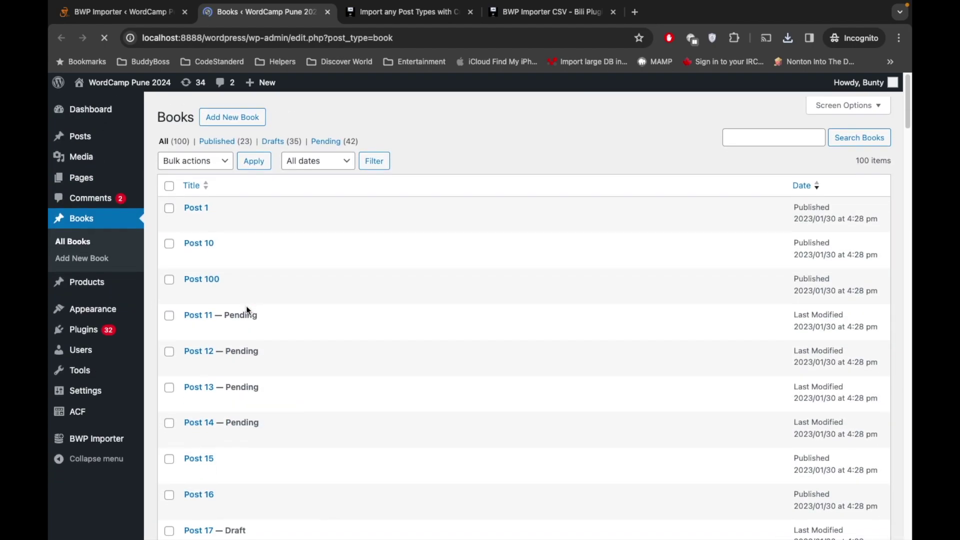
# - Move all books in the list to the trash with a bulk action
pyautogui.click(169, 181)
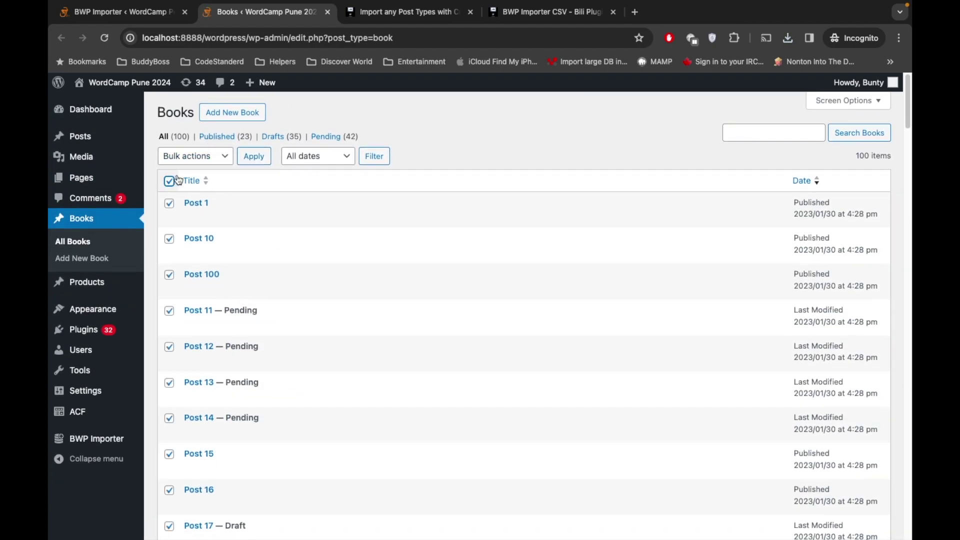
pyautogui.click(205, 162)
pyautogui.click(201, 183)
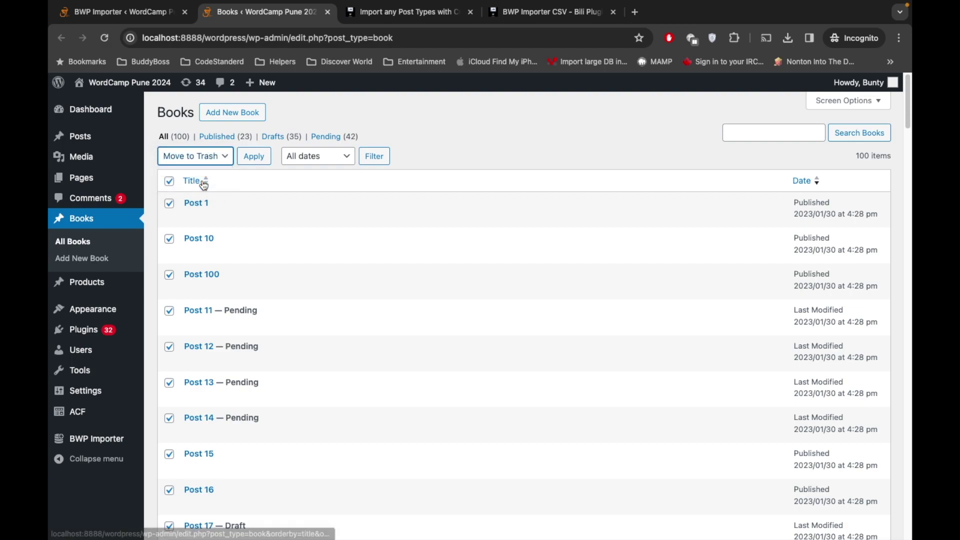
pyautogui.click(265, 159)
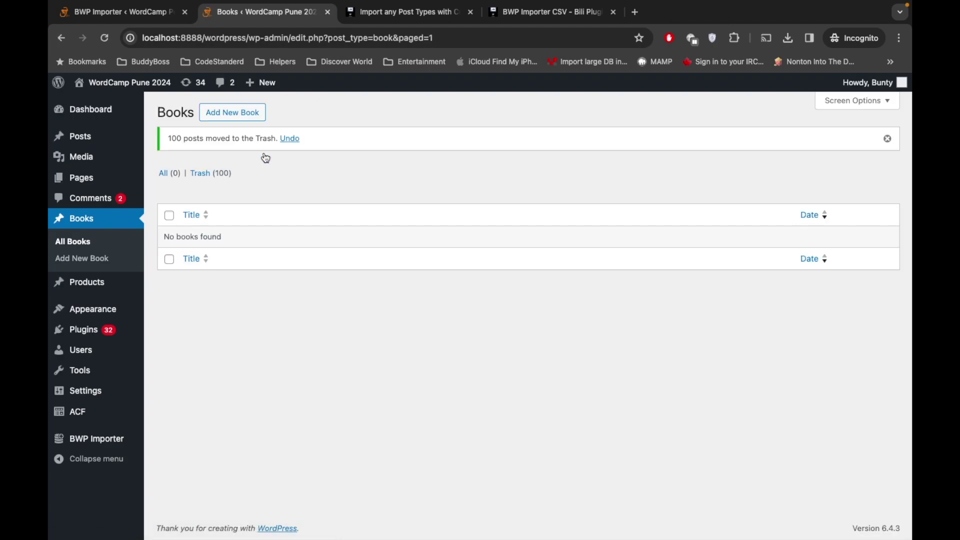
# - Permanently delete all trashed books and return to the All Books list
pyautogui.click(209, 175)
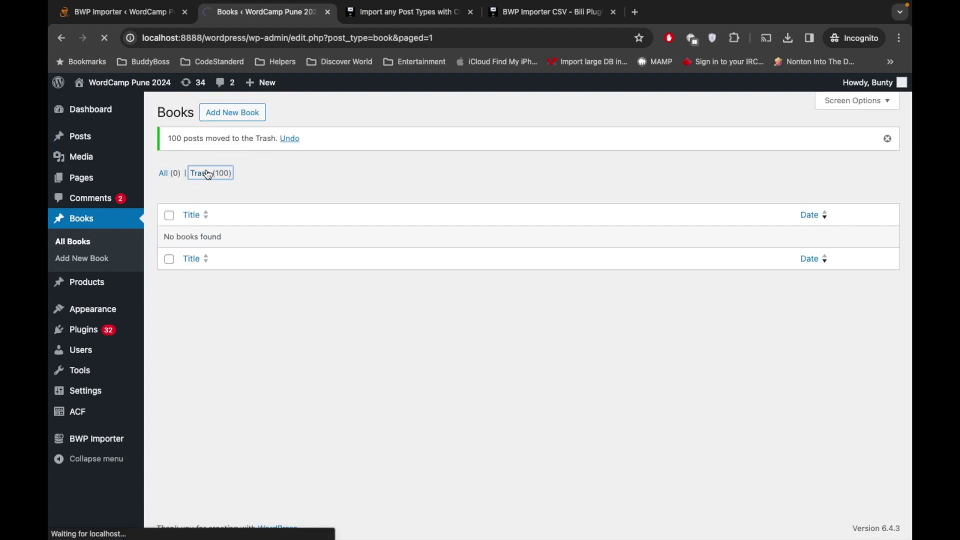
pyautogui.click(450, 159)
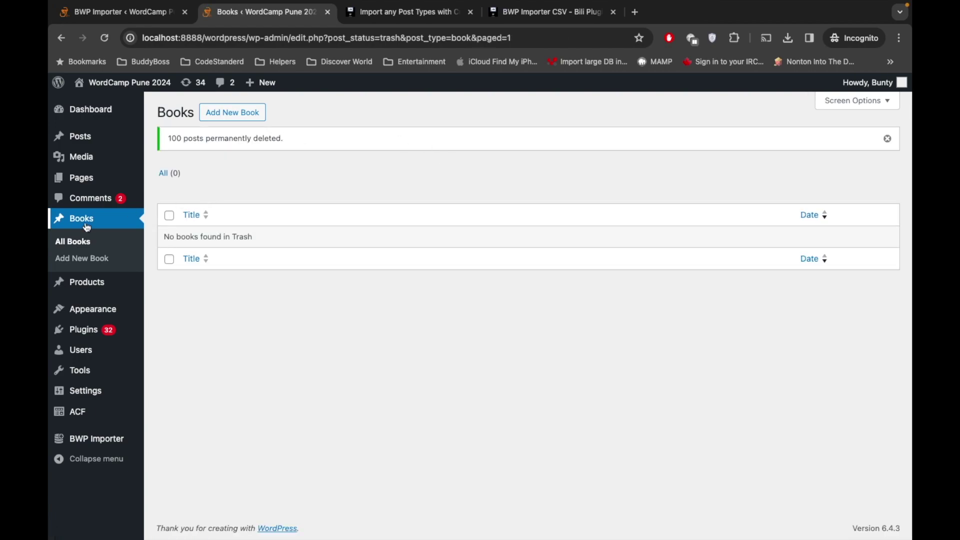
pyautogui.click(73, 243)
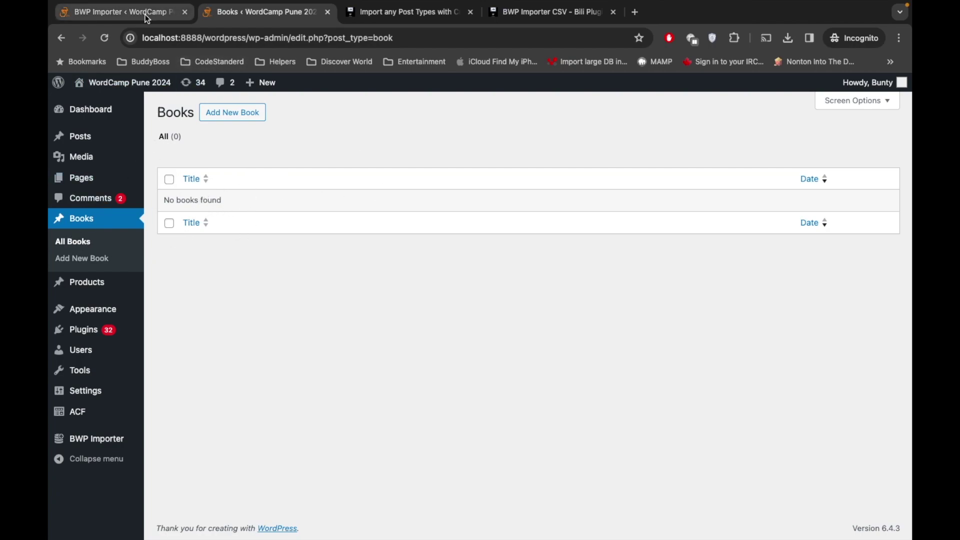
# - Return to the BWP Importer page, set the post type to Books, and run the import through to completion
pyautogui.click(118, 12)
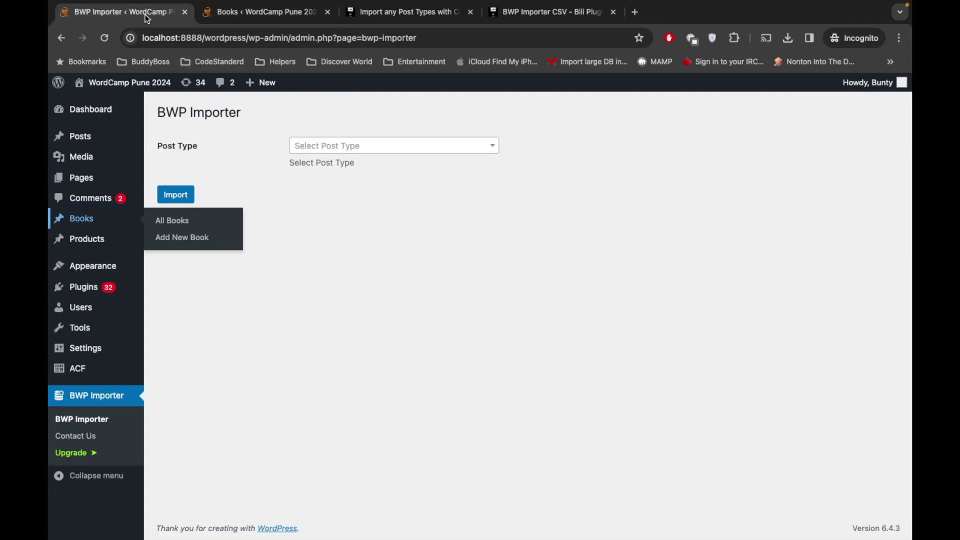
pyautogui.click(385, 147)
pyautogui.click(317, 233)
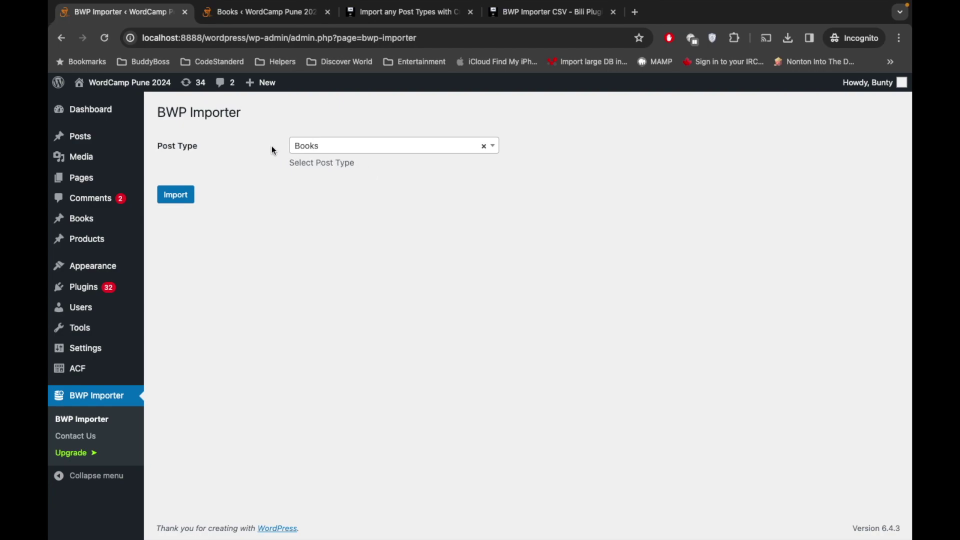
pyautogui.click(173, 196)
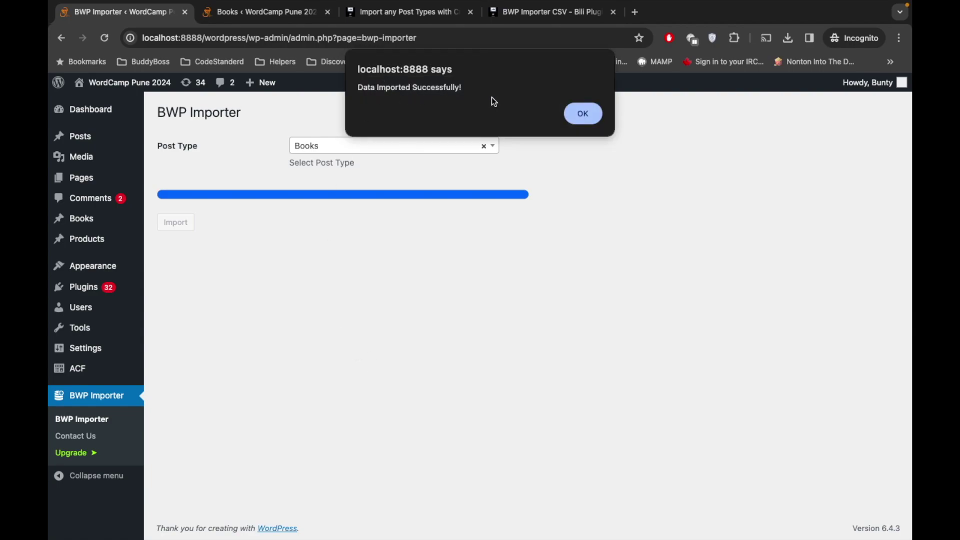
pyautogui.click(581, 115)
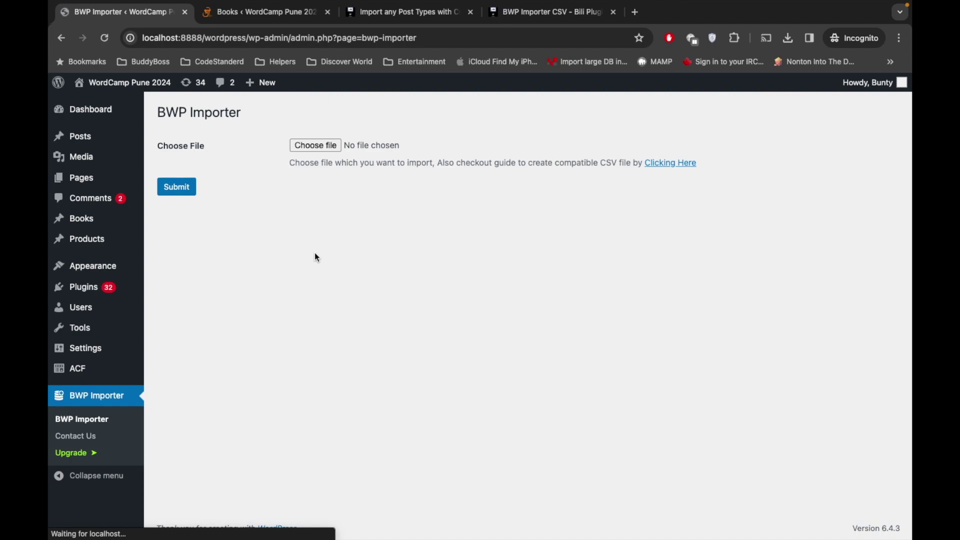
# - Open the imported book "Post 1" for editing from the Books list and examine its settings and featured image
pyautogui.click(81, 223)
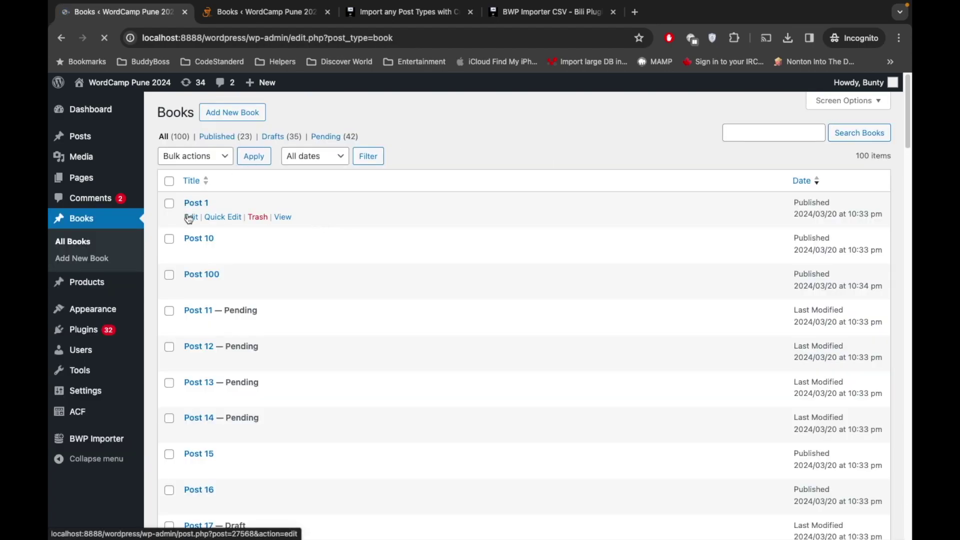
pyautogui.click(190, 218)
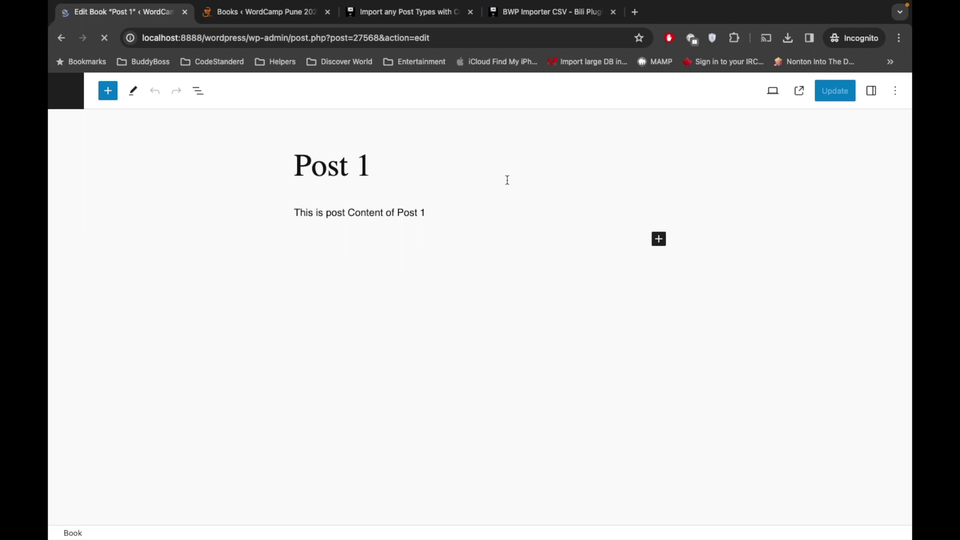
pyautogui.click(870, 100)
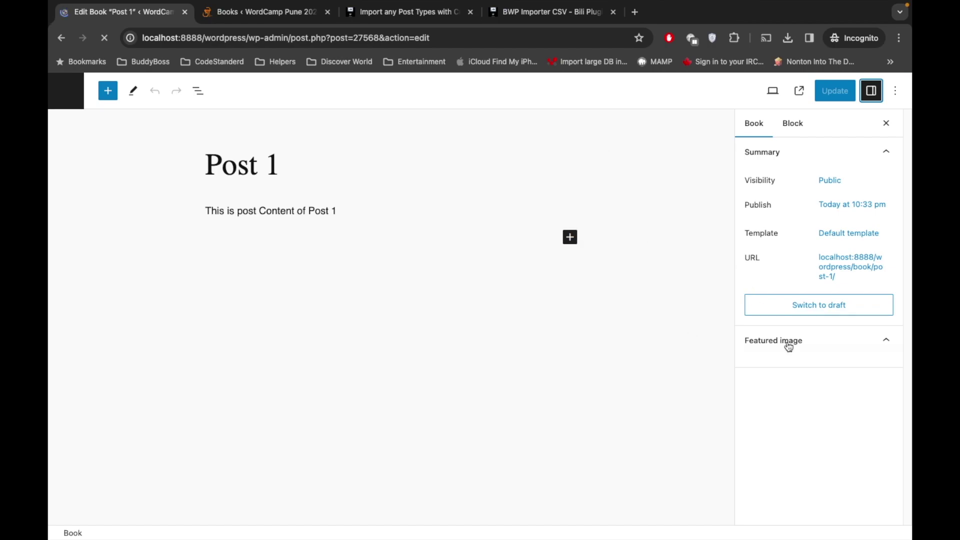
pyautogui.moveTo(795, 349)
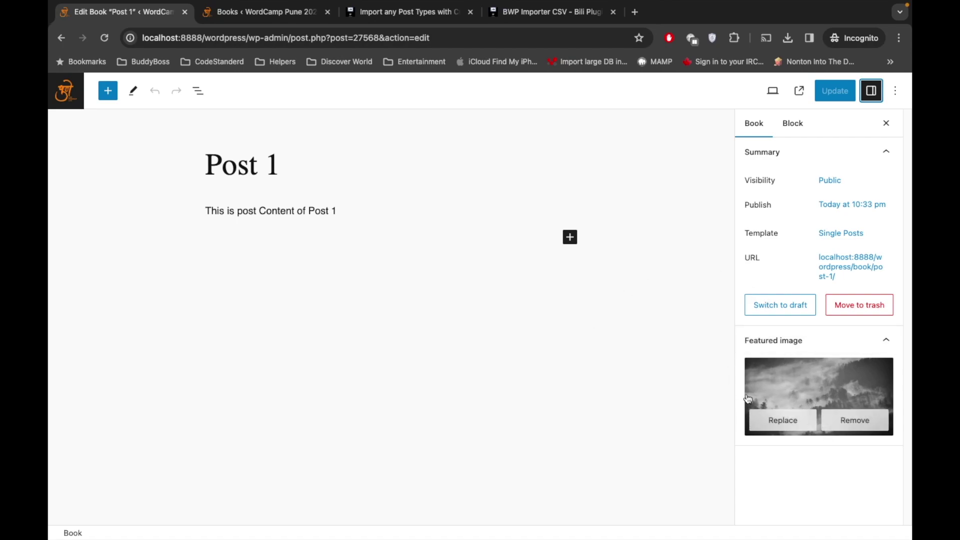
pyautogui.moveTo(790, 382)
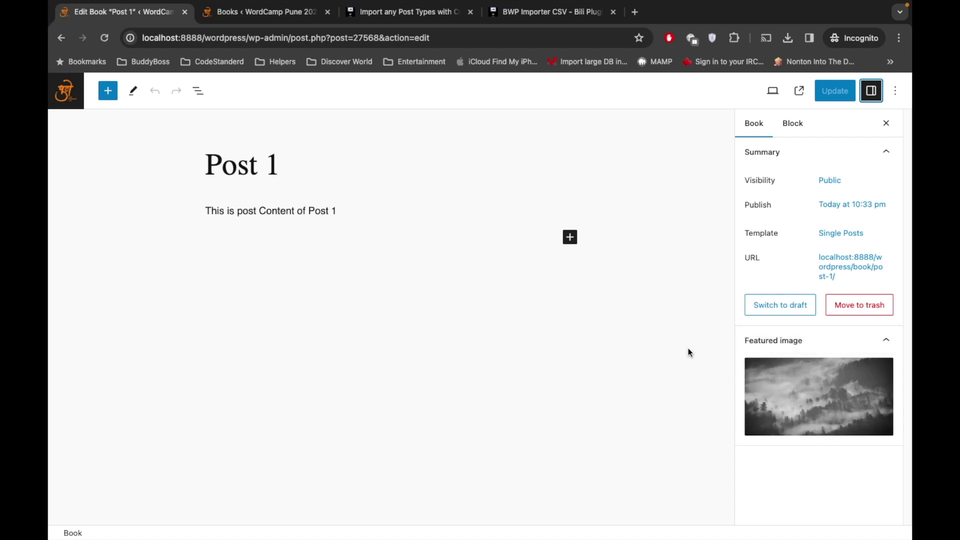